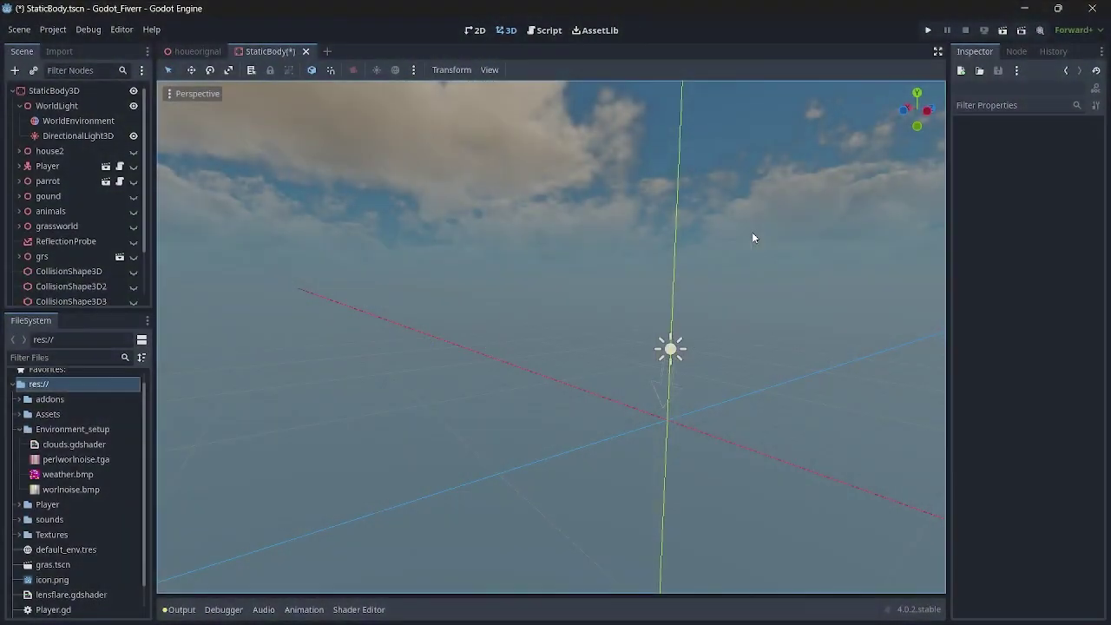
- In the WorldEnvironment sky's cloud shader material, raise the density to 0.047 and the cloud coverage to 0.32
right_click_drag(752, 231, 753, 152)
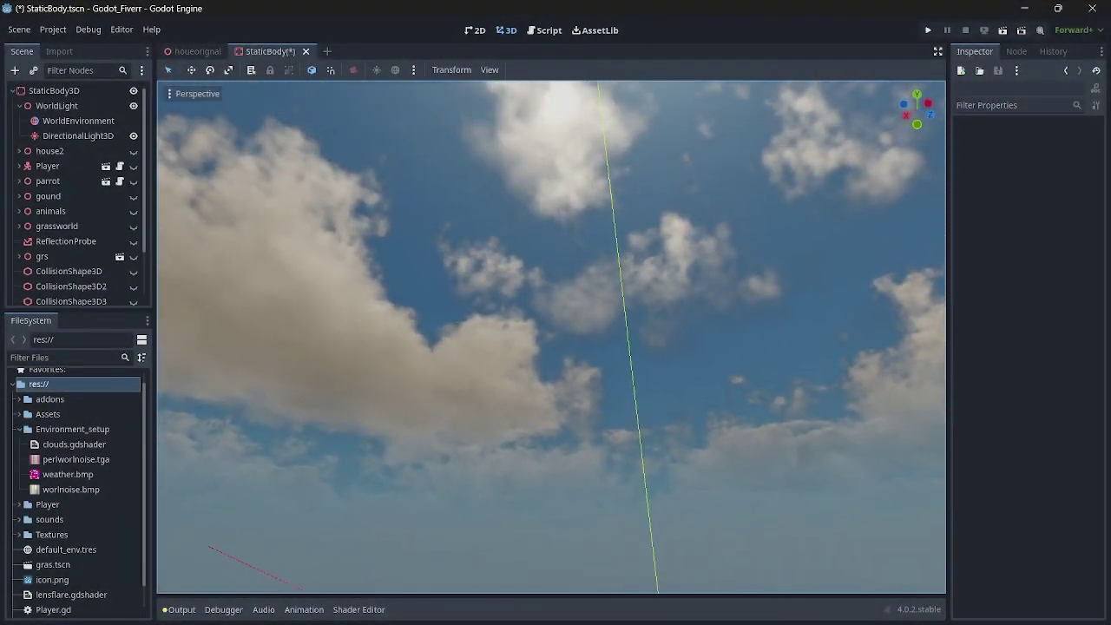
mouse_move(756, 240)
right_mouse_down()
mouse_move(757, 161)
mouse_move(757, 239)
right_mouse_up()
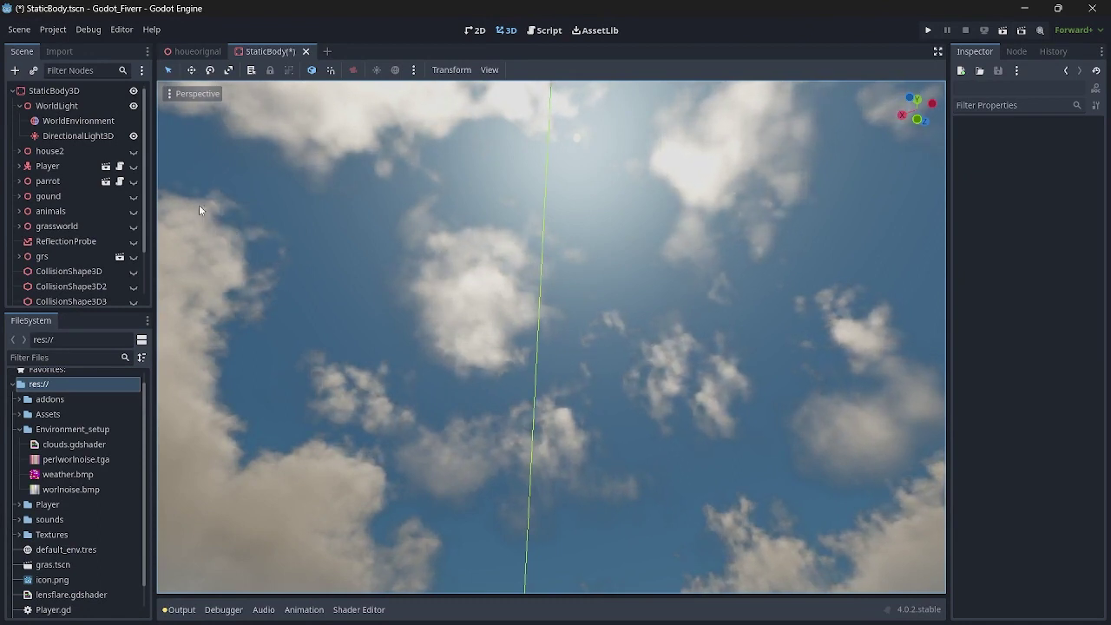
left_click(78, 120)
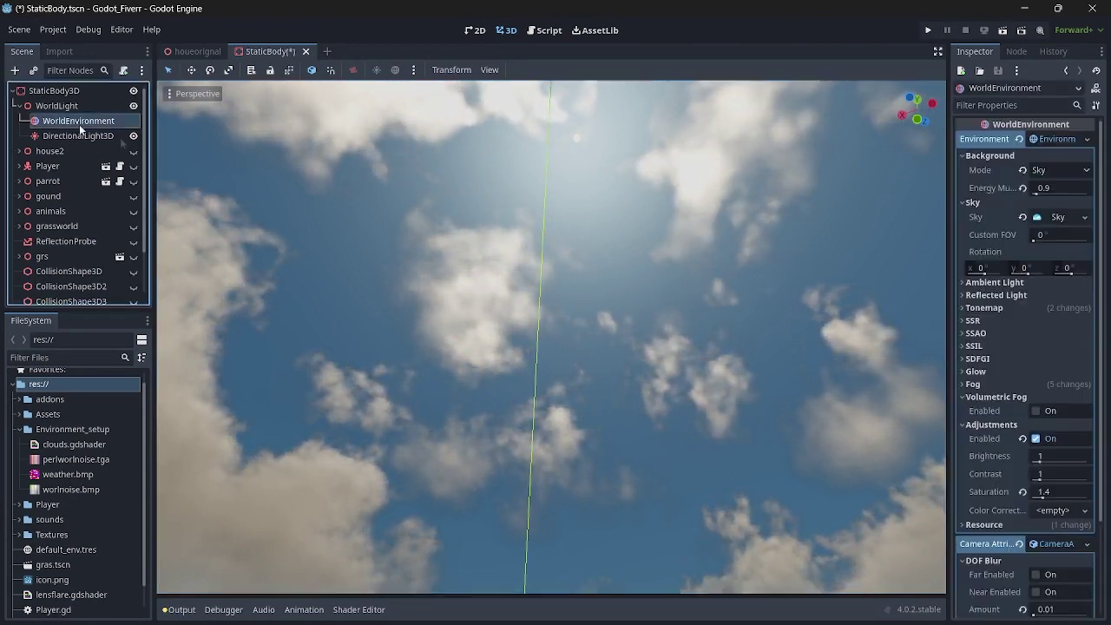
left_click(1046, 217)
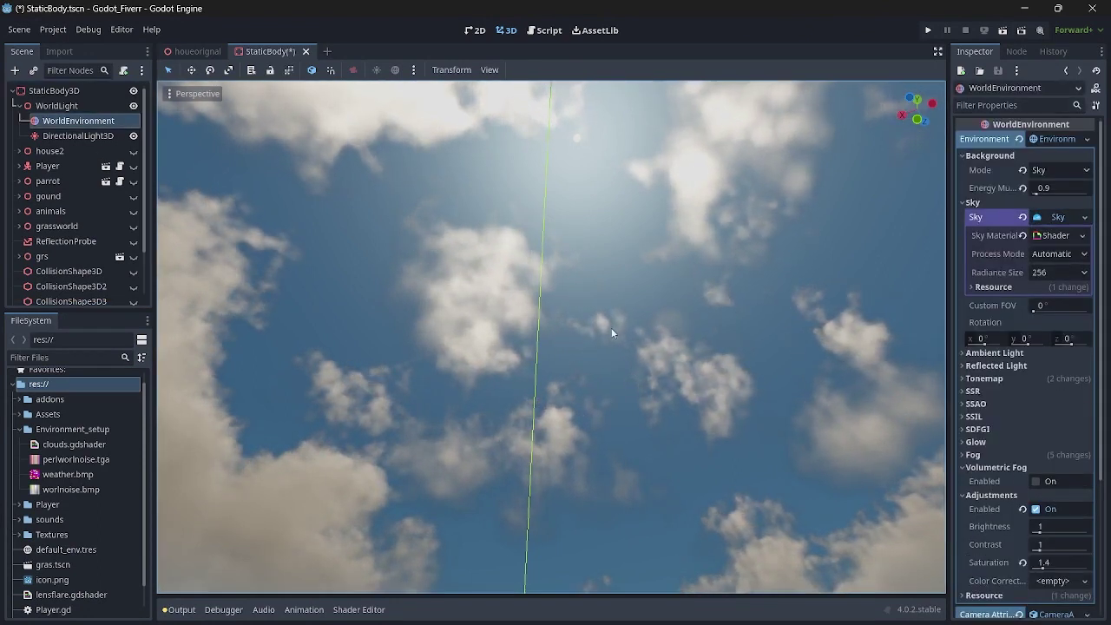
left_click(1055, 235)
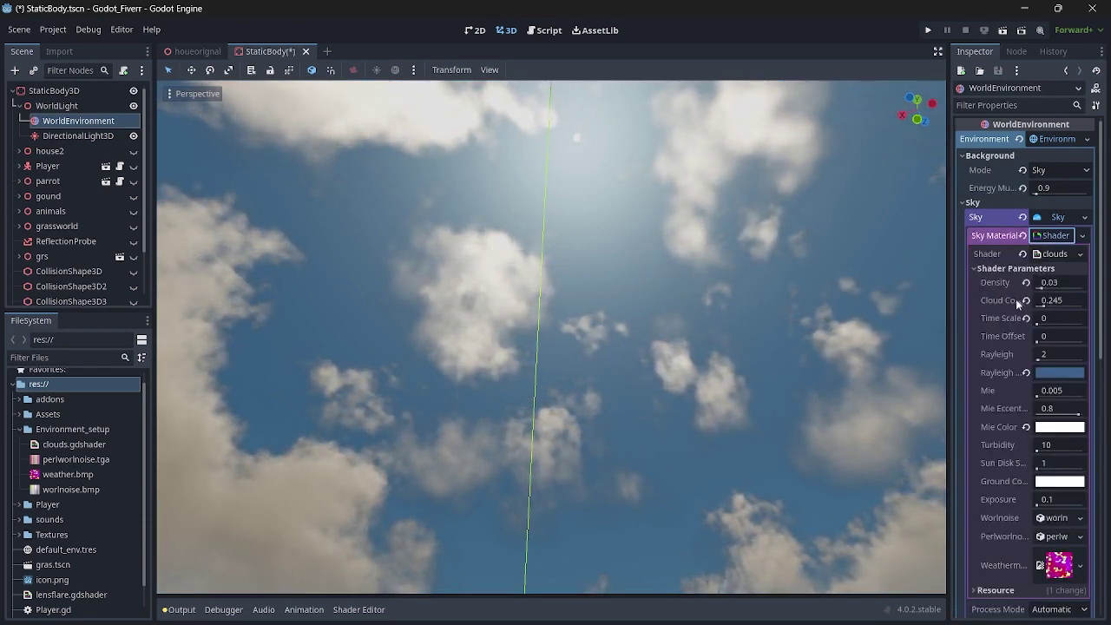
left_click_drag(1041, 292, 1073, 363)
left_click(1051, 375)
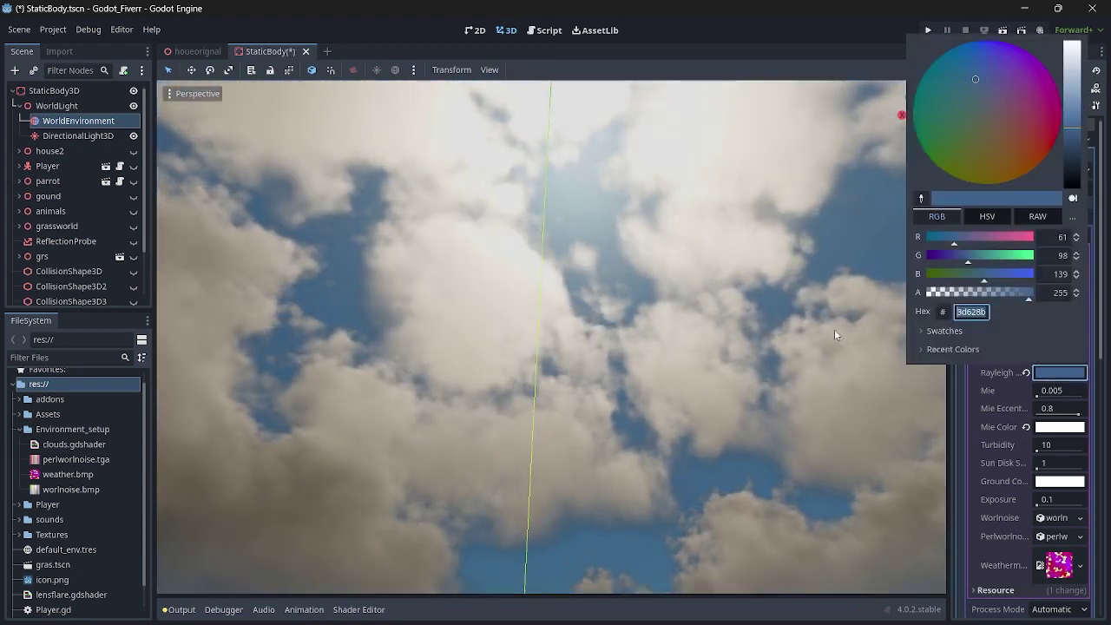
left_click(752, 368)
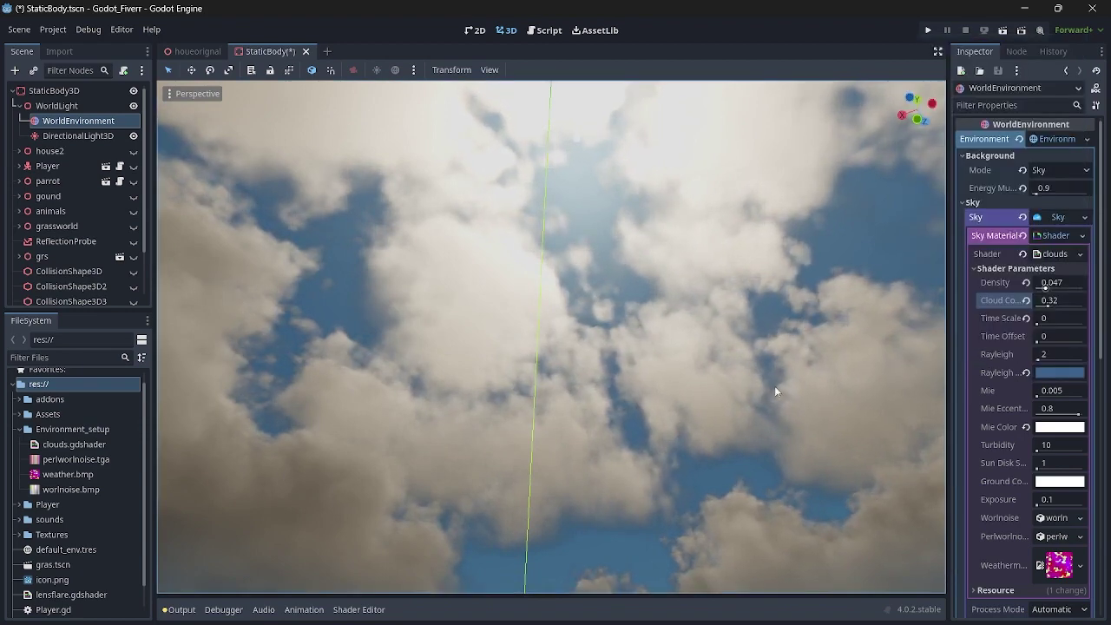
left_click_drag(906, 120, 925, 165)
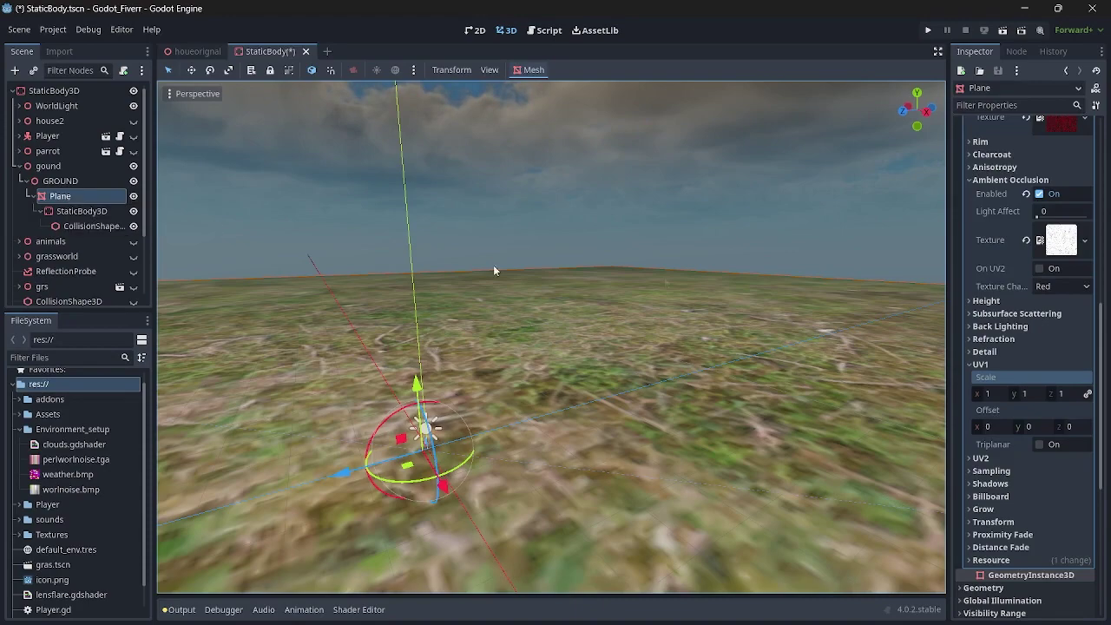
- Set the UV1 scale of the ground Plane's surface material to 90 on all three axes
scroll(1082, 309, "up", 10)
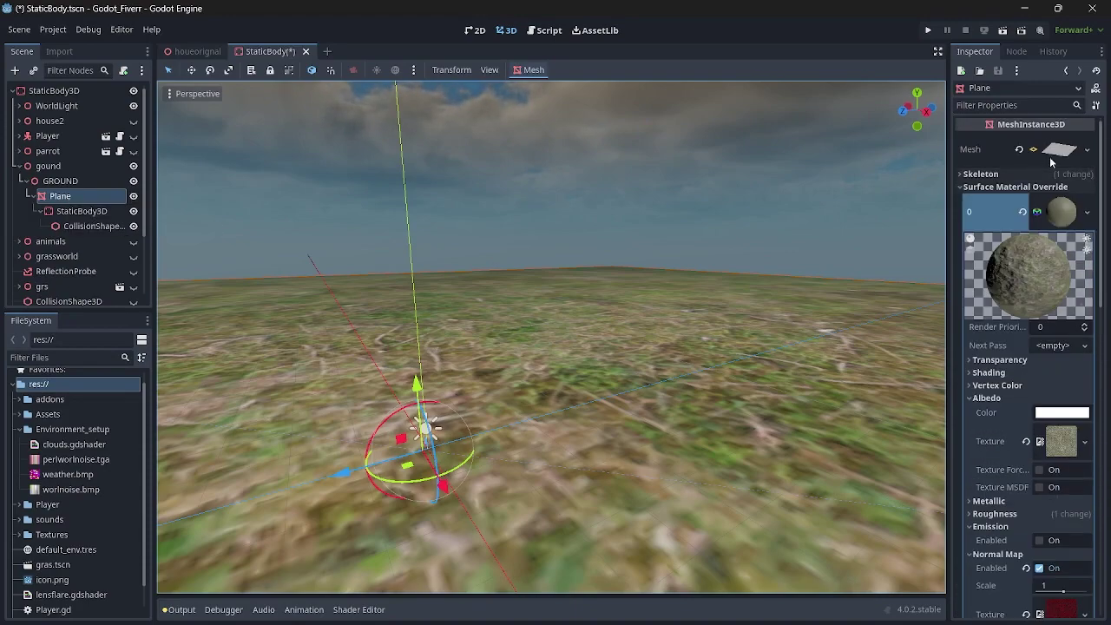
right_click_drag(610, 312, 630, 259)
key("q")
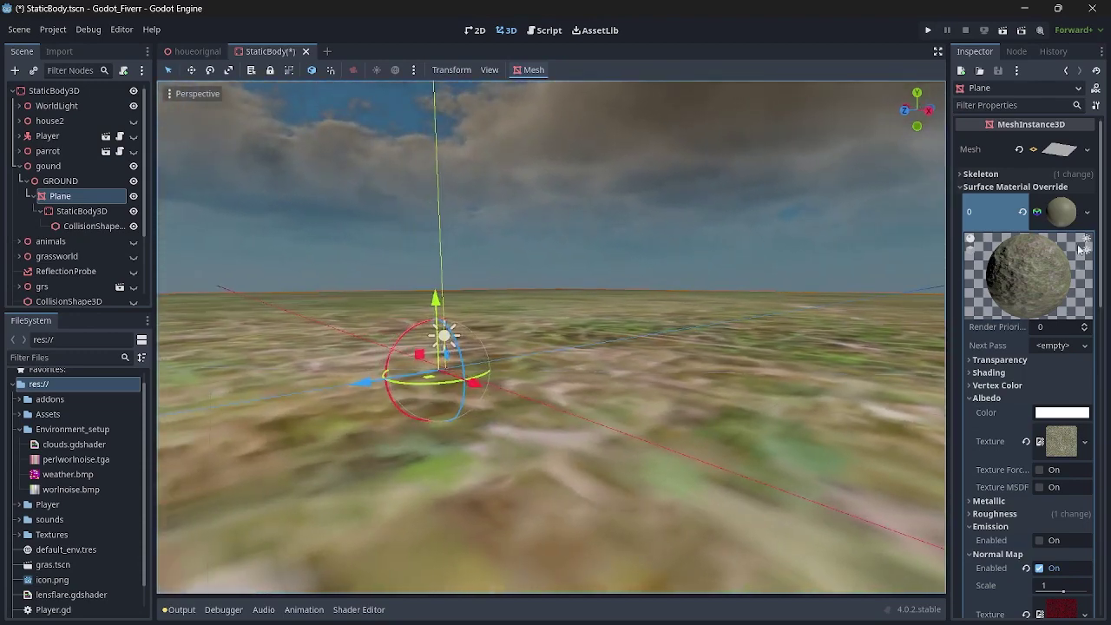
scroll(1078, 270, "down", 3)
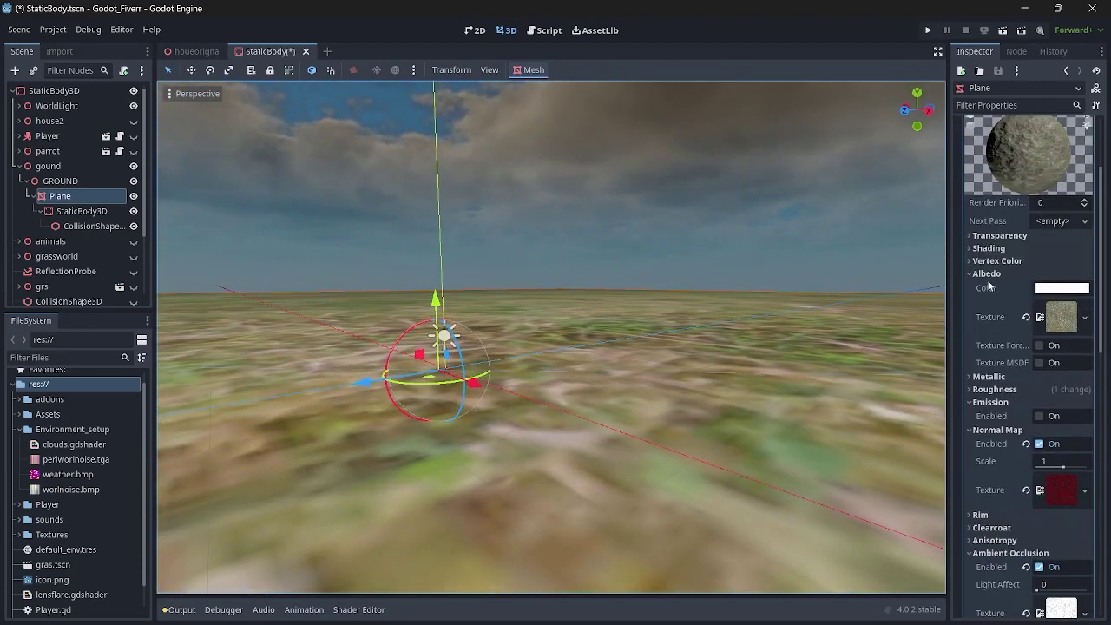
scroll(1011, 477, "down", 3)
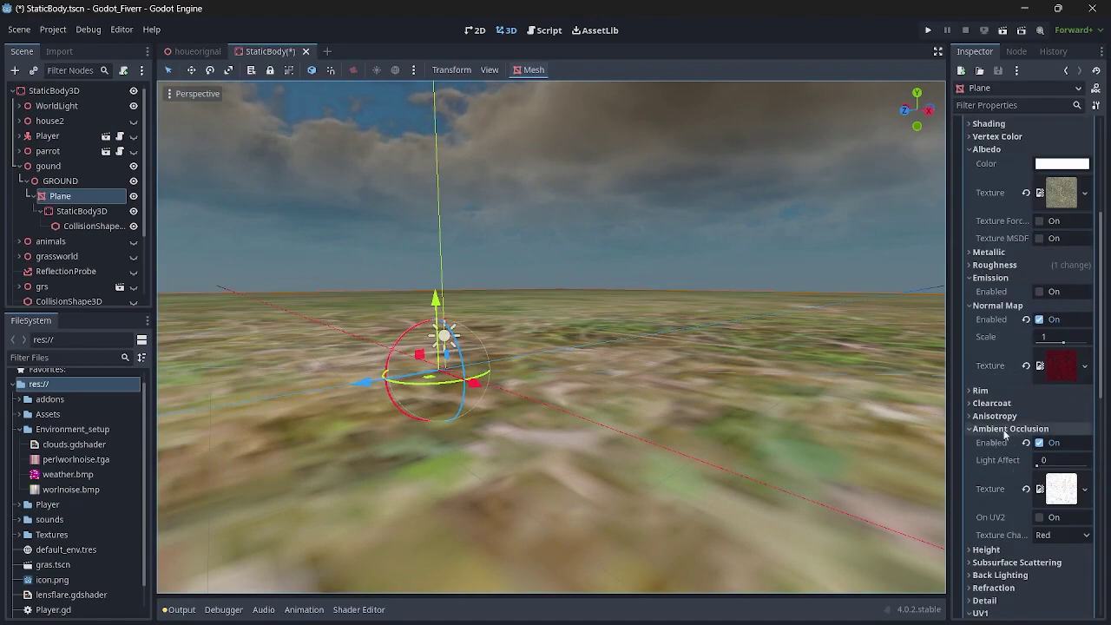
right_click_drag(685, 394, 722, 380)
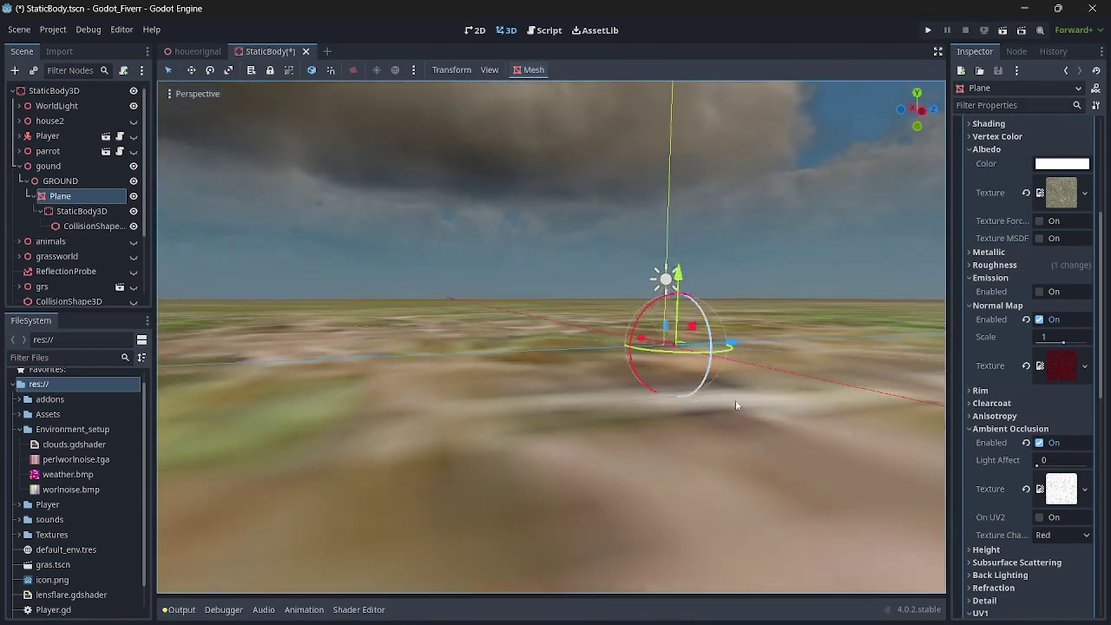
scroll(1038, 436, "down", 3)
scroll(787, 439, "down", 5)
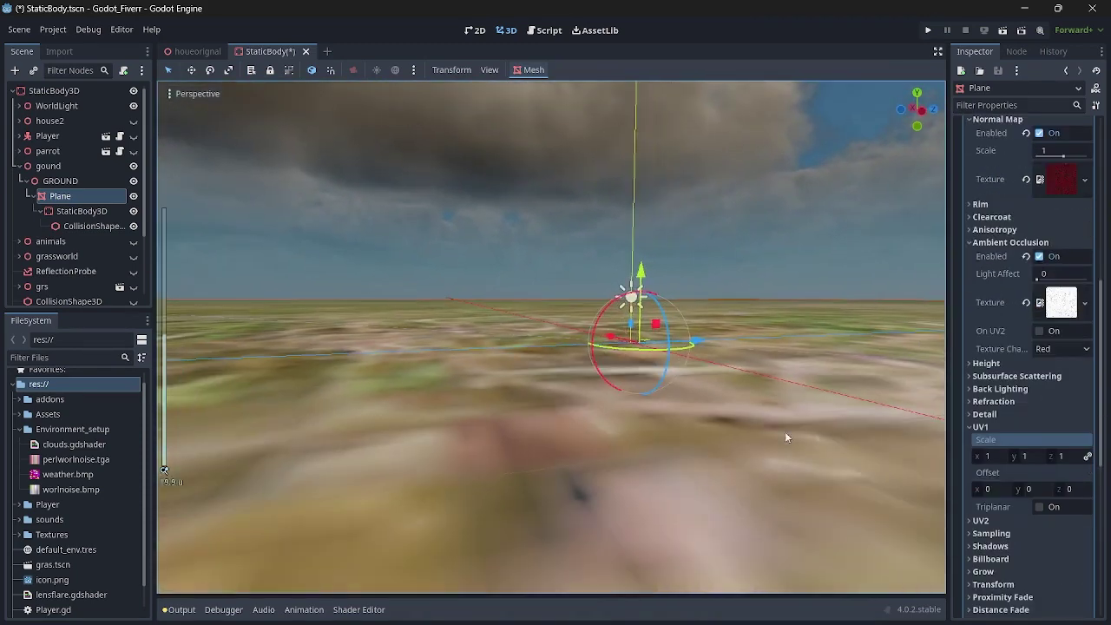
left_click(992, 458)
key("Return")
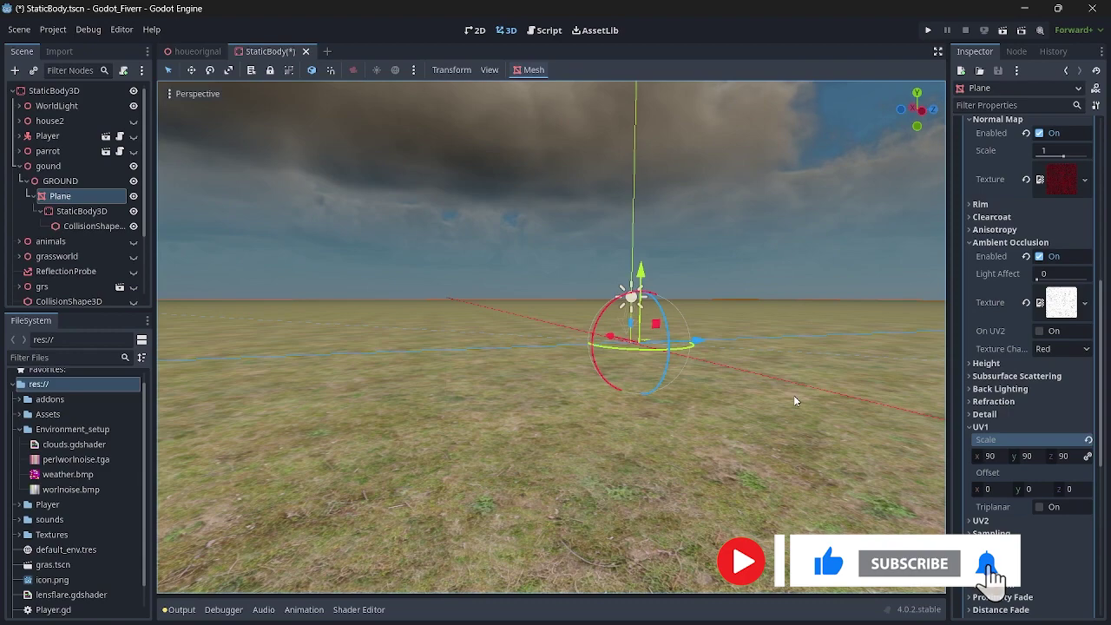
- Inspect the tiled ground texture up close, along with the Plane's static body and its collision shape
right_click_drag(794, 395, 942, 388)
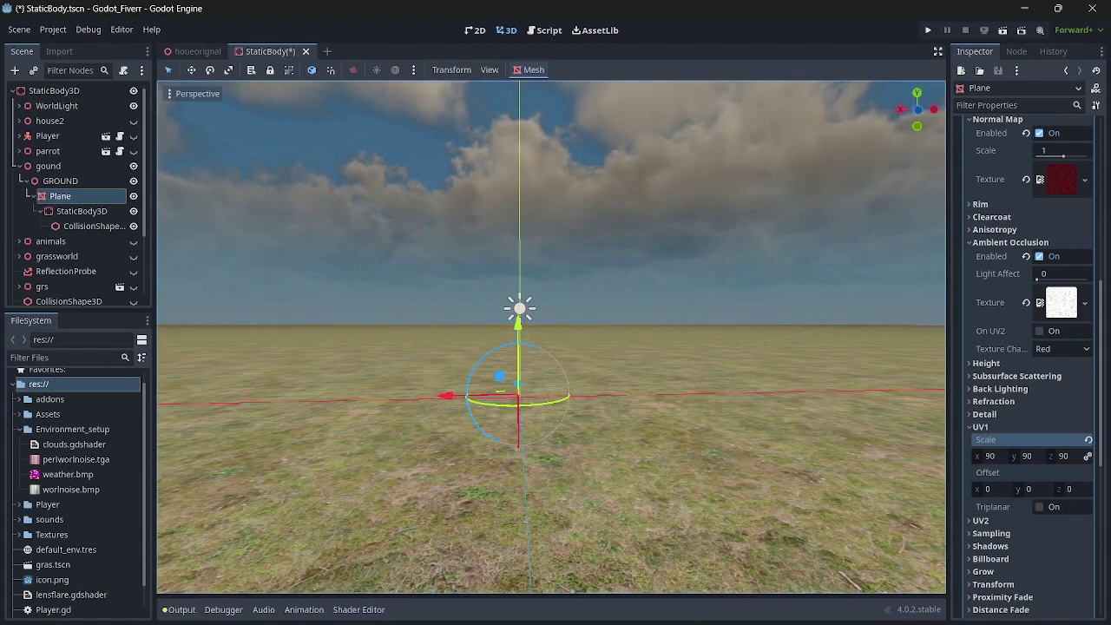
key("w")
right_click_drag(796, 401, 799, 368)
key("a")
key("q")
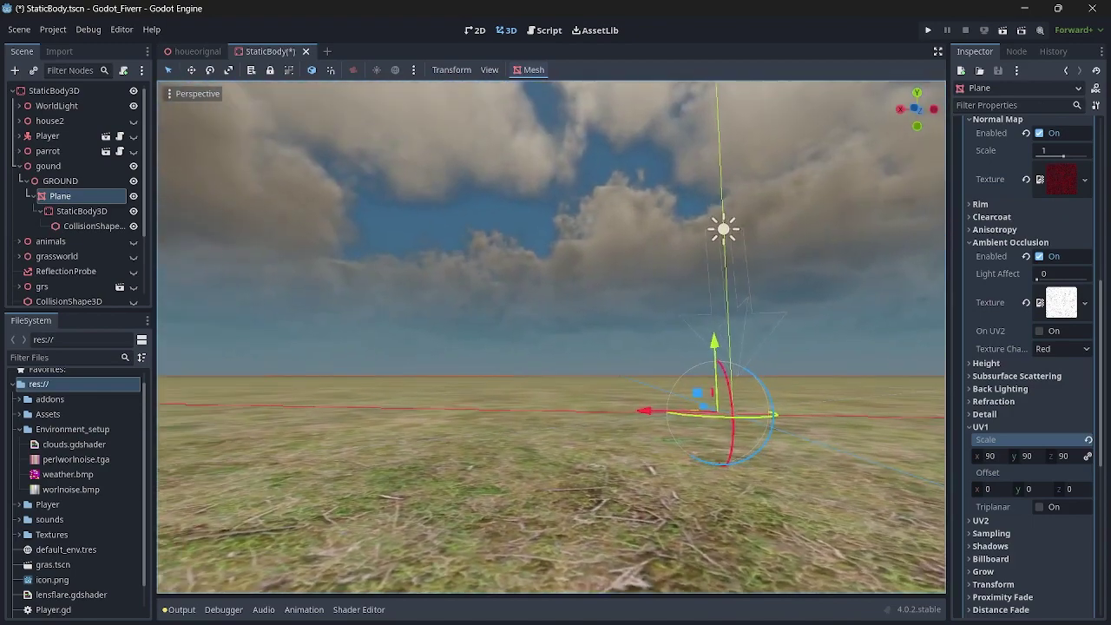
left_click(83, 211)
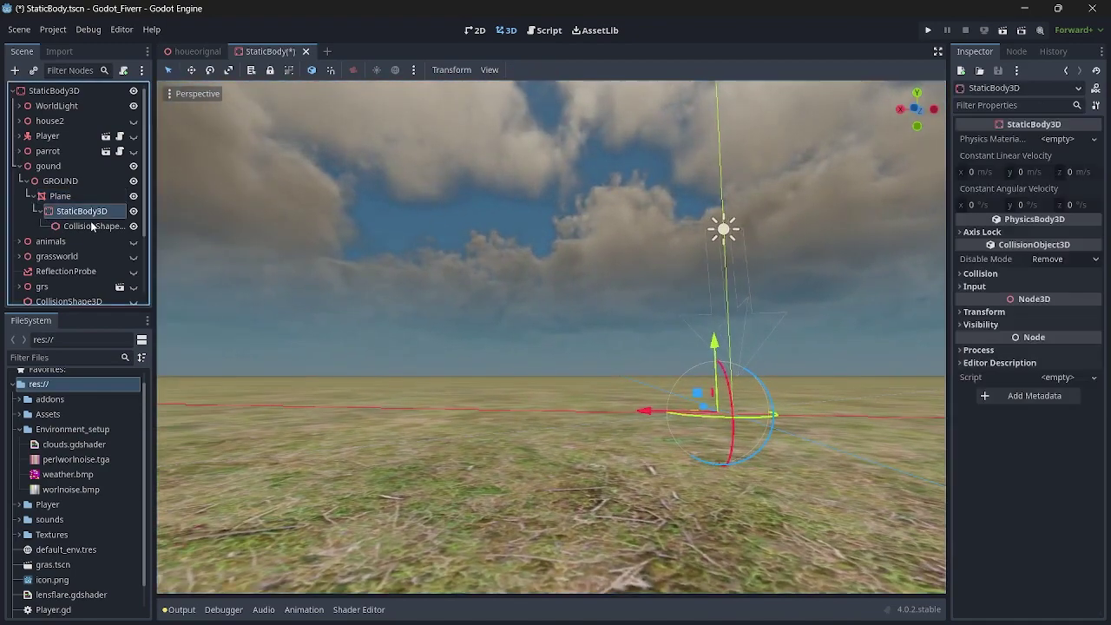
left_click(90, 228)
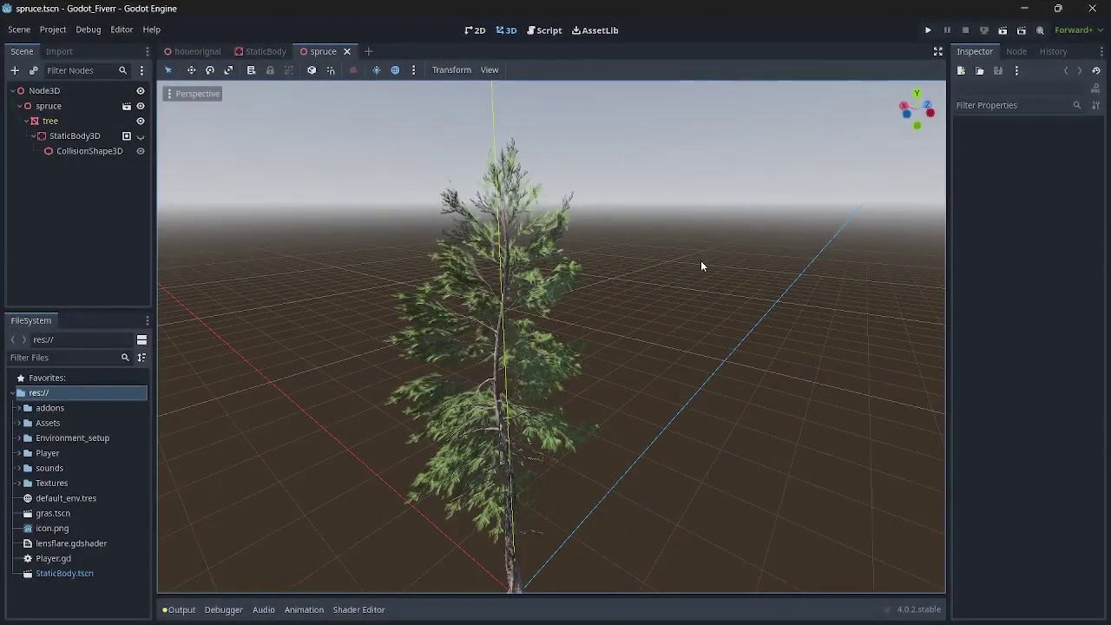
- Examine the spruce tree model from several angles in its own scene
right_click_drag(701, 260, 825, 308)
key("a")
middle_click_drag(642, 295, 680, 286)
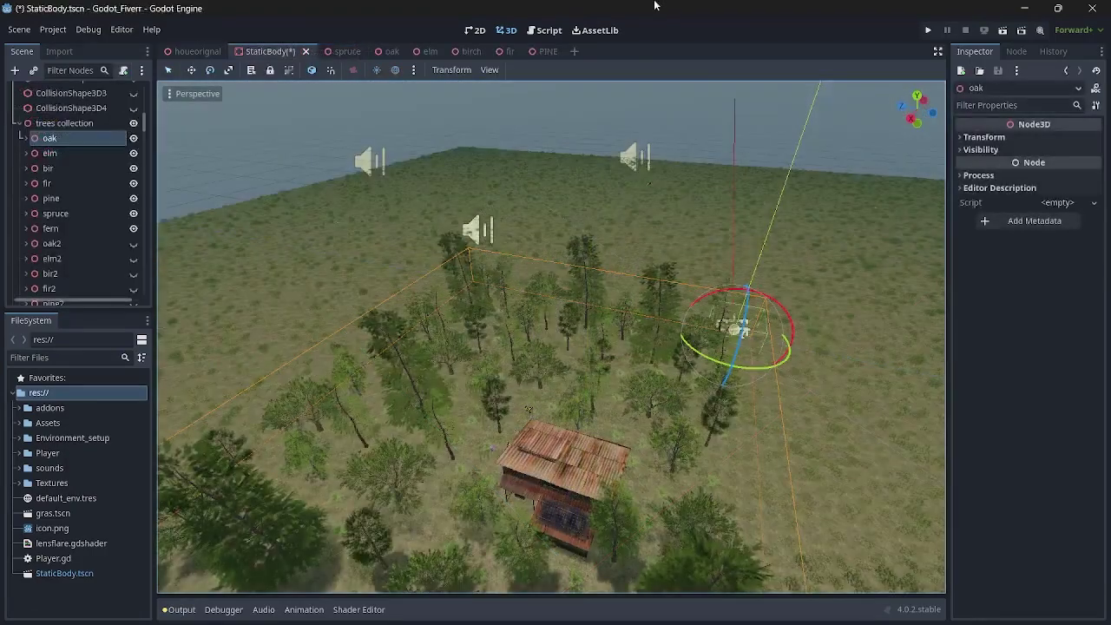
- Examine the forest and its trees collection, checking the oak group's instances and visibility and the groups from oak to fern
right_click_drag(655, 239, 695, 253)
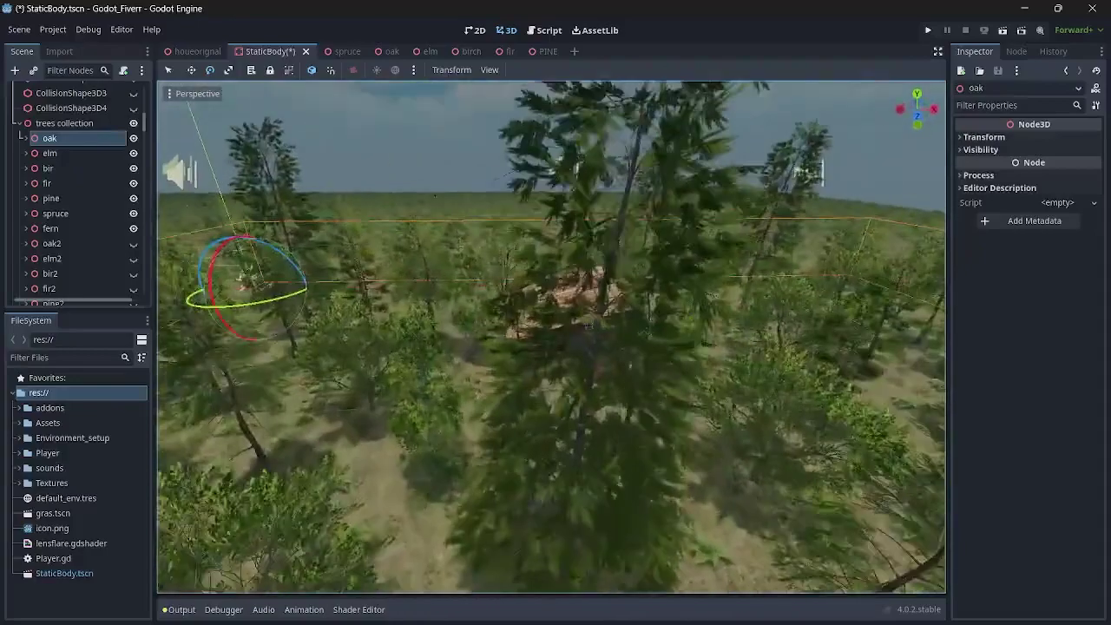
left_click(27, 139)
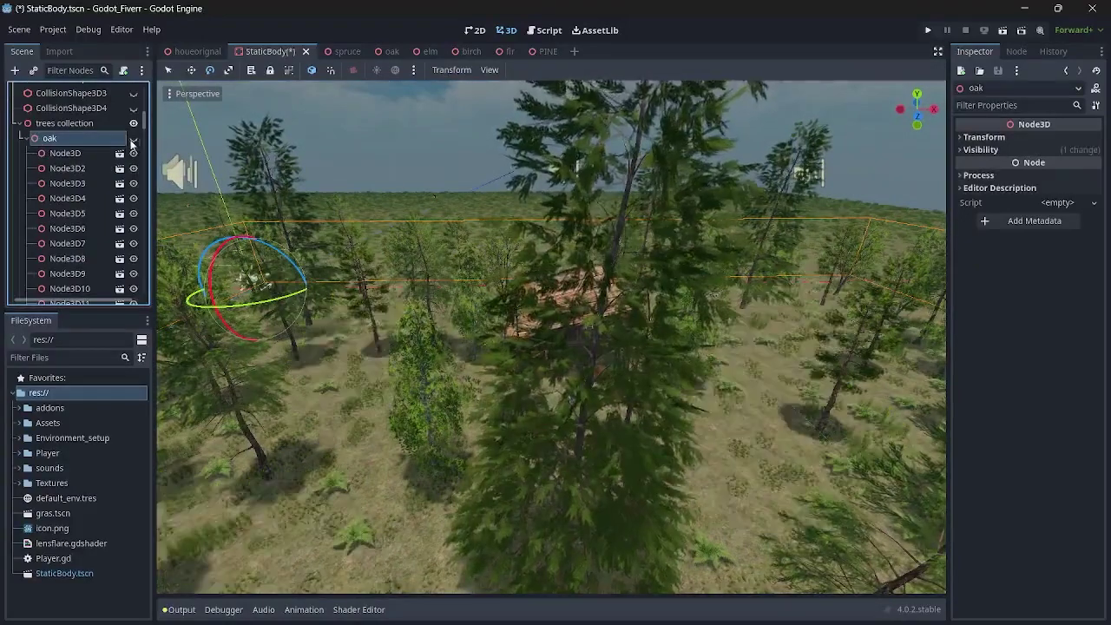
left_click(25, 139)
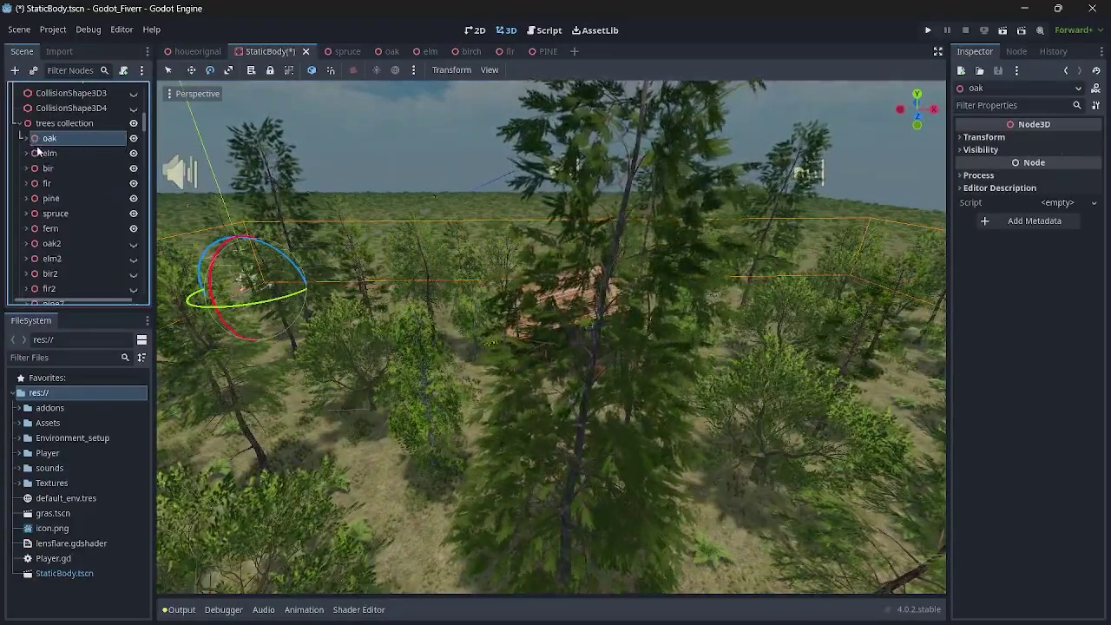
left_click(50, 229, "shift")
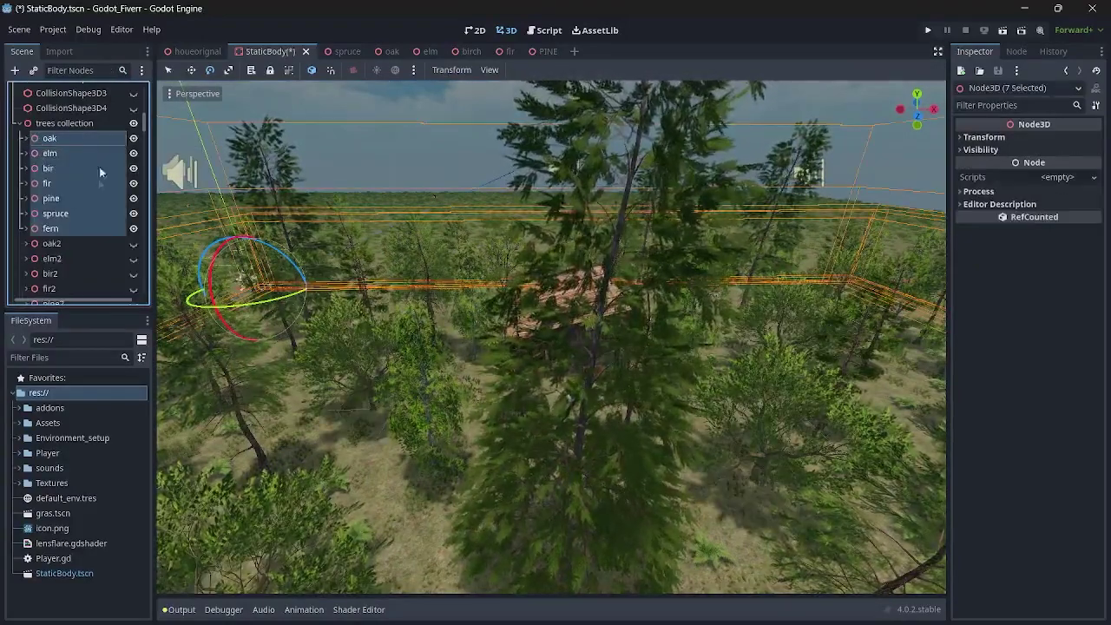
double_click(50, 139)
left_click(57, 188)
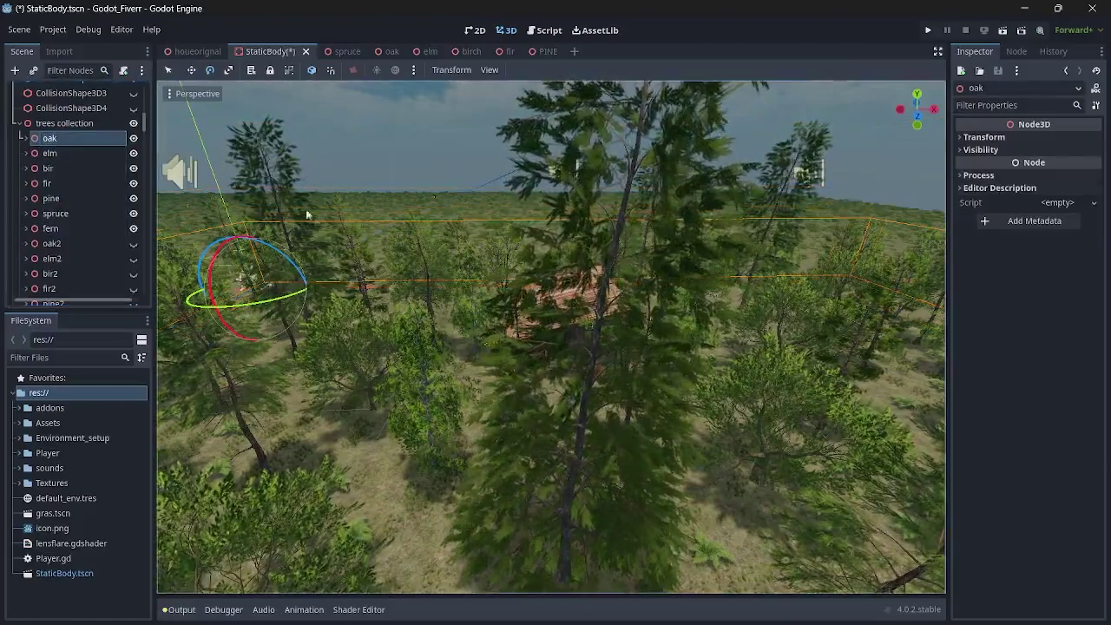
key("s")
right_click_drag(316, 220, 418, 226)
key("w")
key("q")
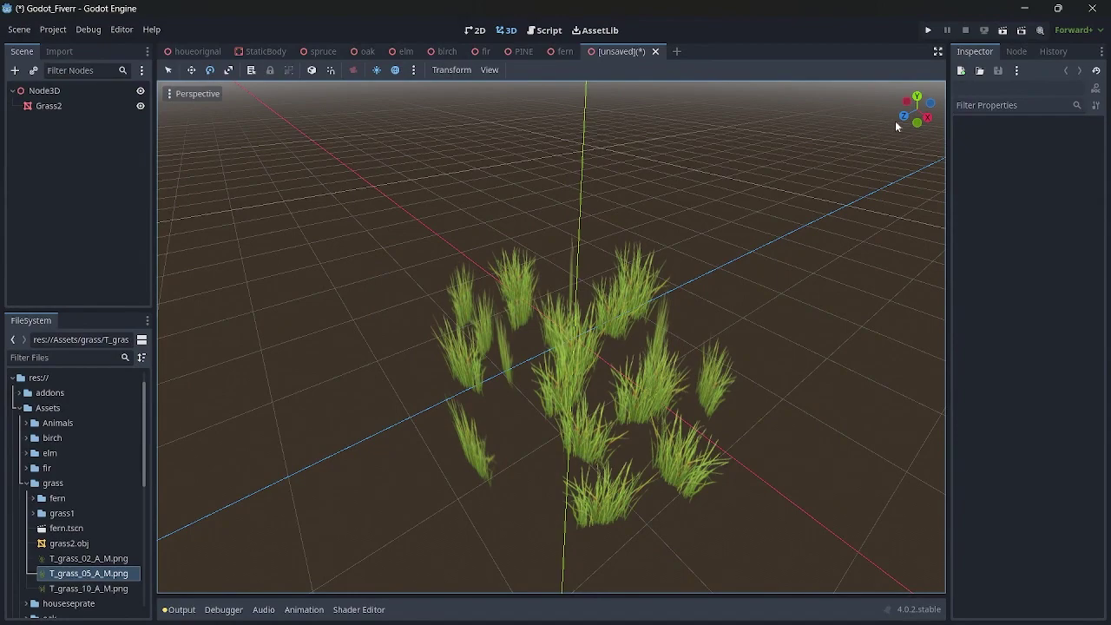
- Inspect the Grass2 mesh and its preview in the unsaved grass scene
left_click_drag(898, 122, 898, 122)
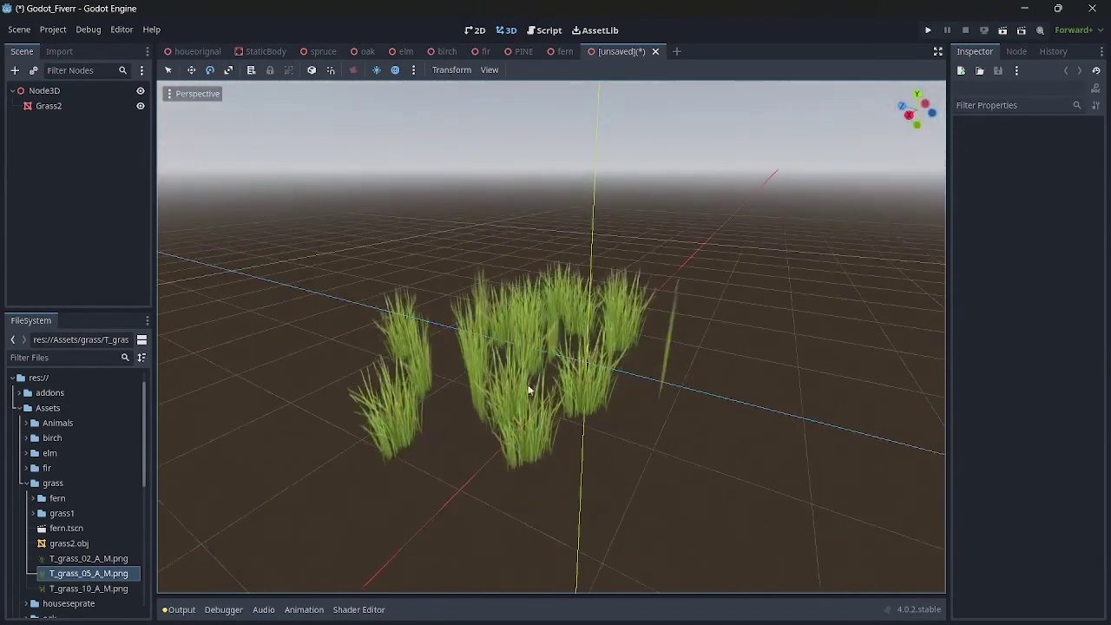
left_click(39, 106)
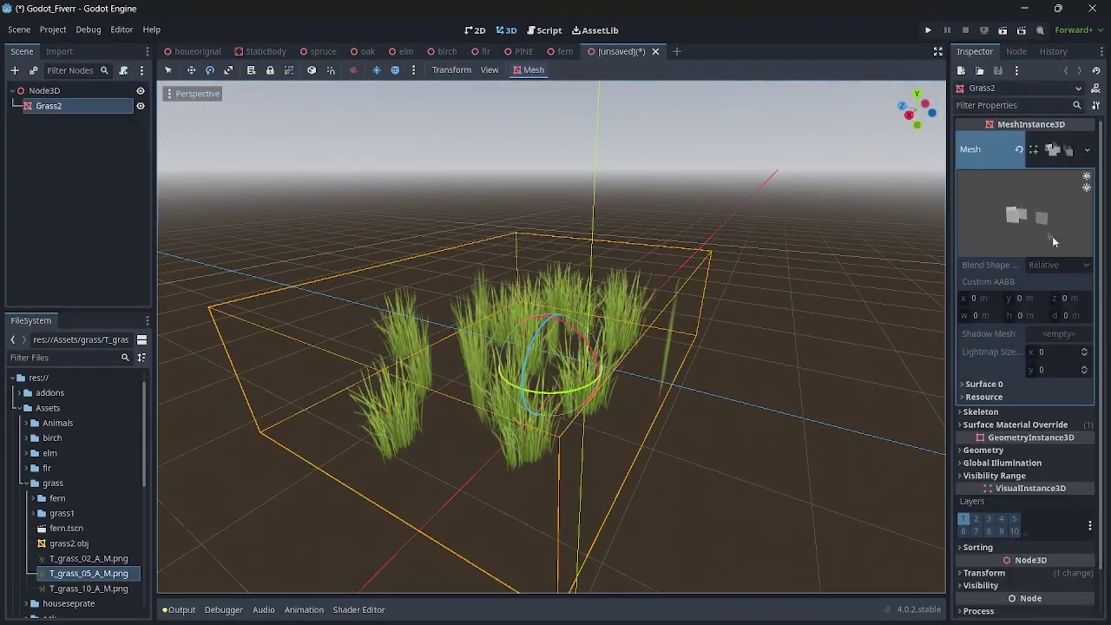
left_click_drag(1001, 237, 1045, 227)
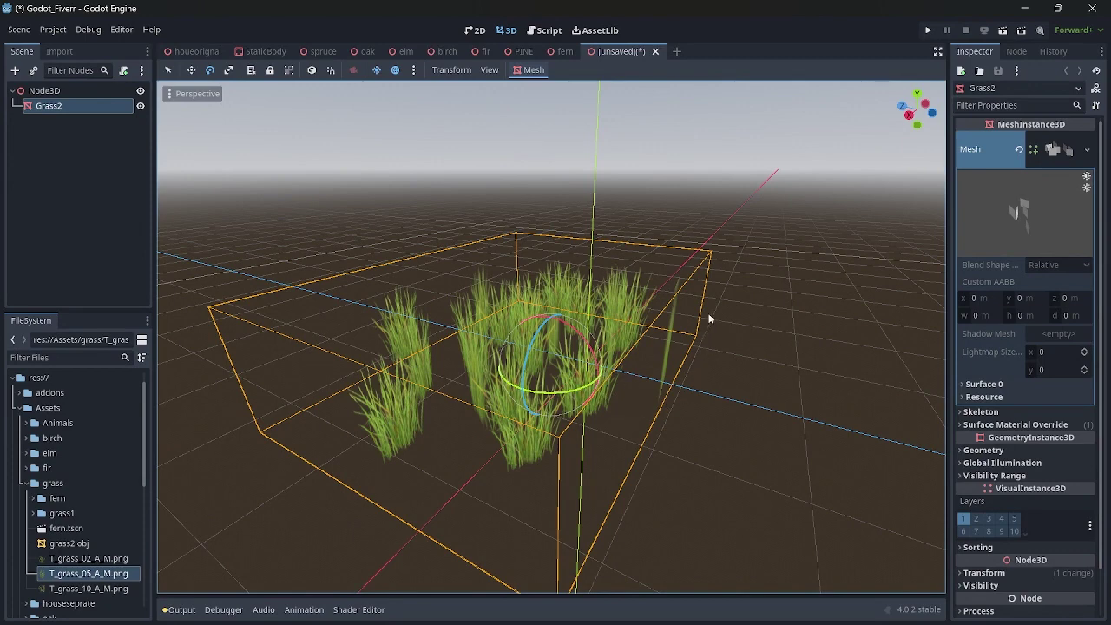
left_click(126, 195)
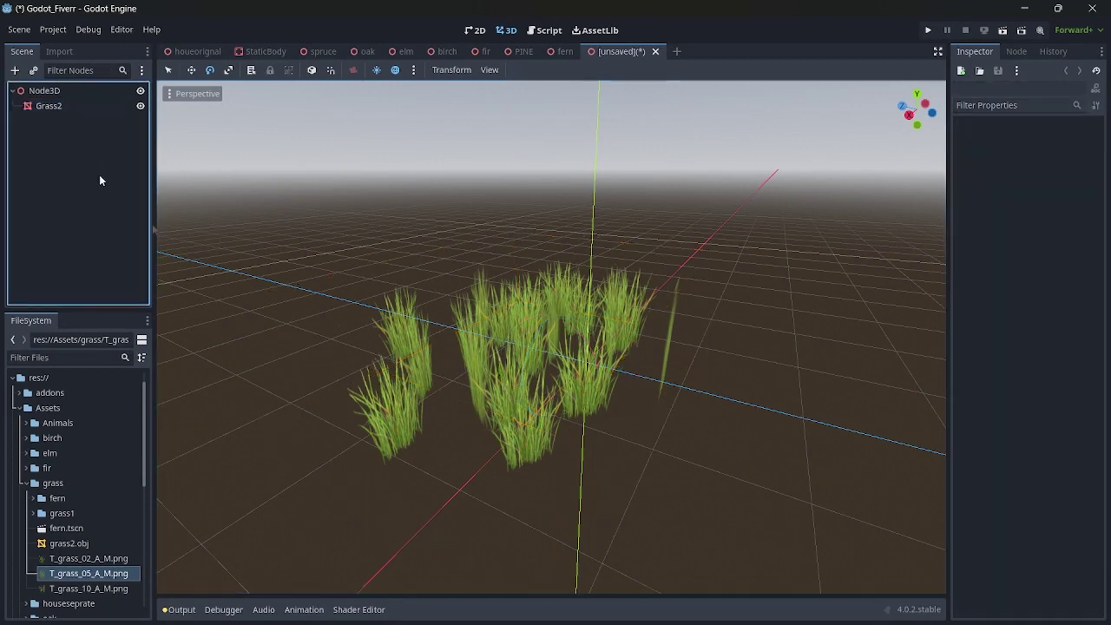
- Return to the StaticBody scene and examine the grass placed across the ground from several viewpoints
left_click(269, 51)
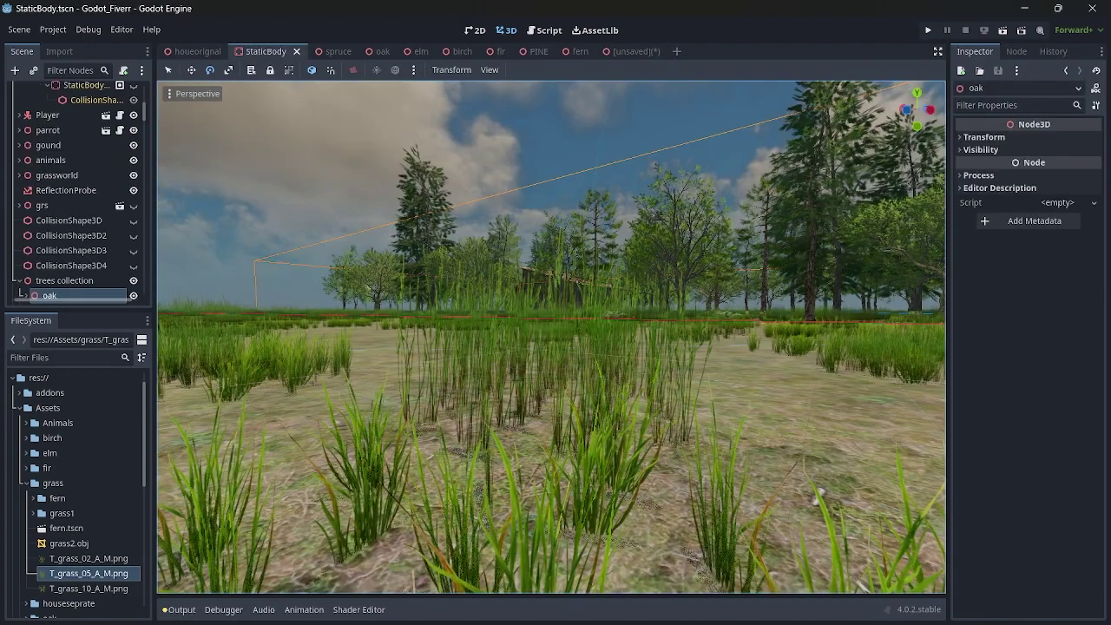
right_click_drag(499, 337, 543, 356)
key("w")
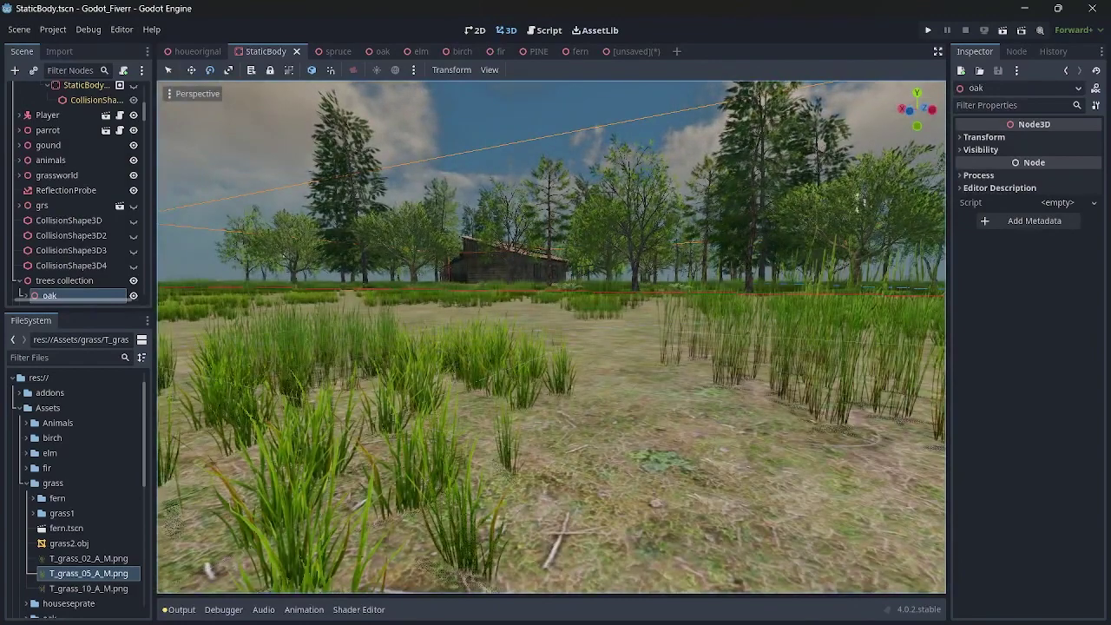
right_click_drag(543, 356, 664, 366)
right_click_drag(608, 339, 500, 340)
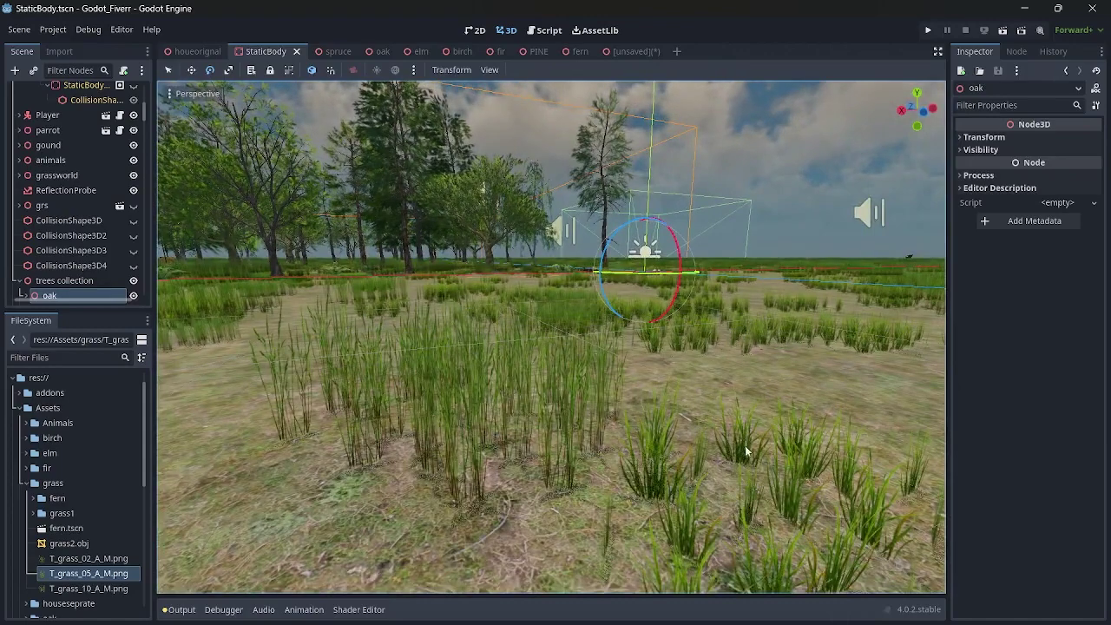
right_click_drag(503, 388, 651, 390)
right_click_drag(556, 386, 506, 395)
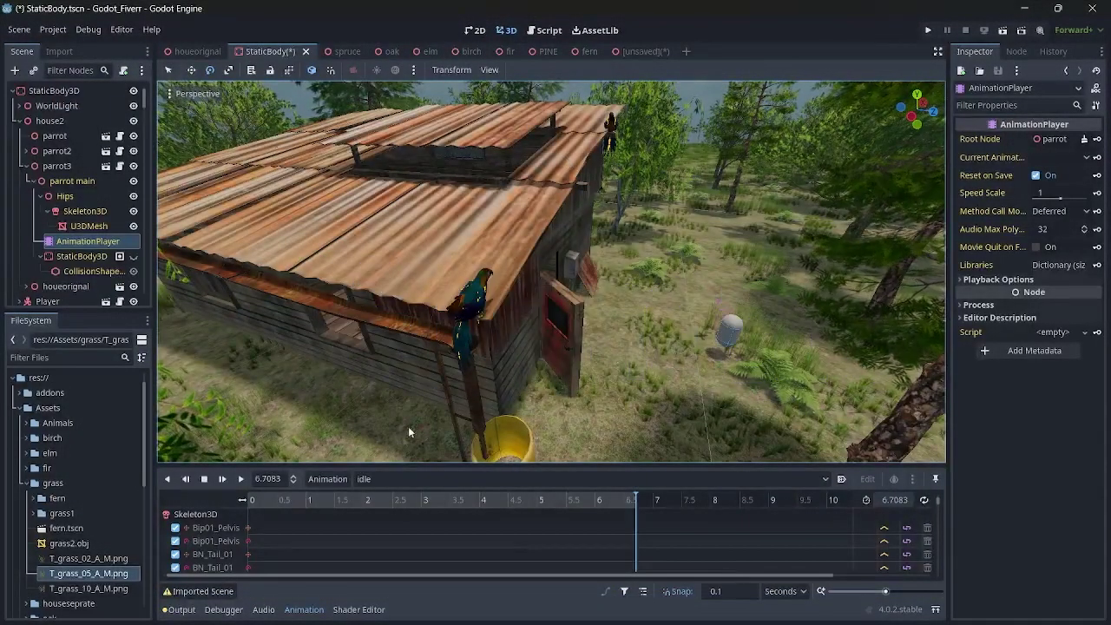
- Switch the parrot3 AnimationPlayer's current animation to land
left_click(404, 478)
left_click(378, 615)
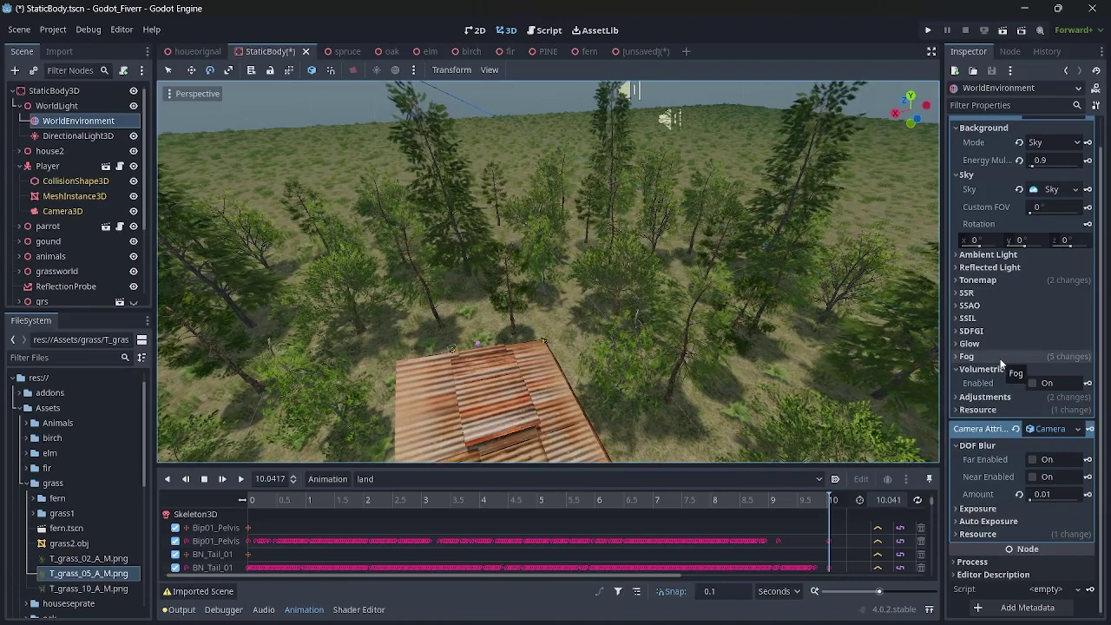
- Inspect the Player's Camera3D node and the flying parrots in the parrot scene
left_click(63, 211)
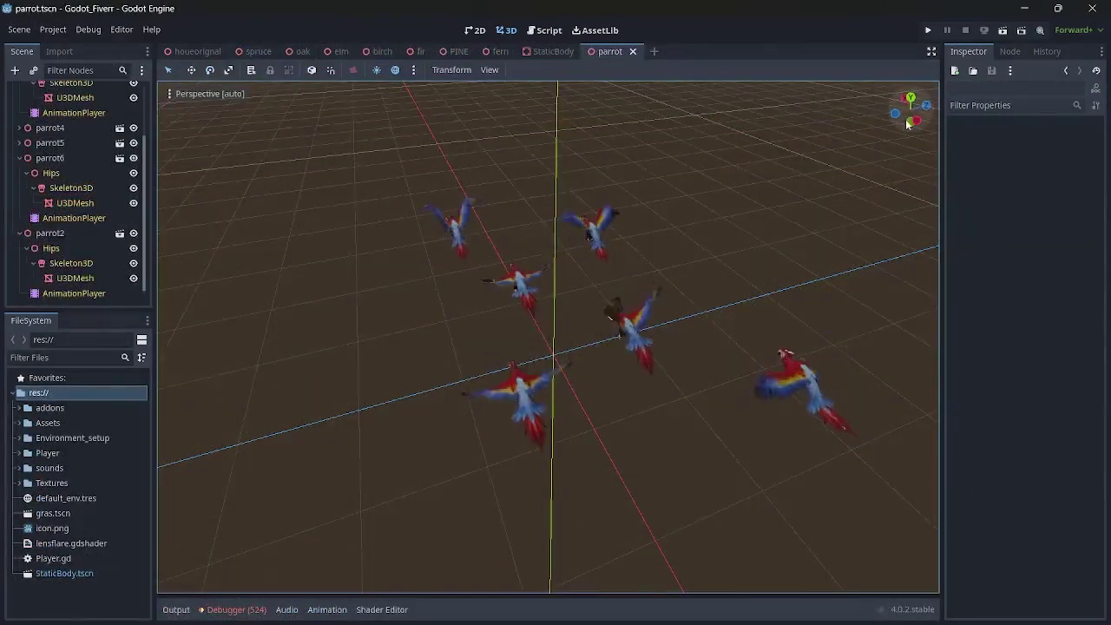
left_click_drag(911, 110, 825, 152)
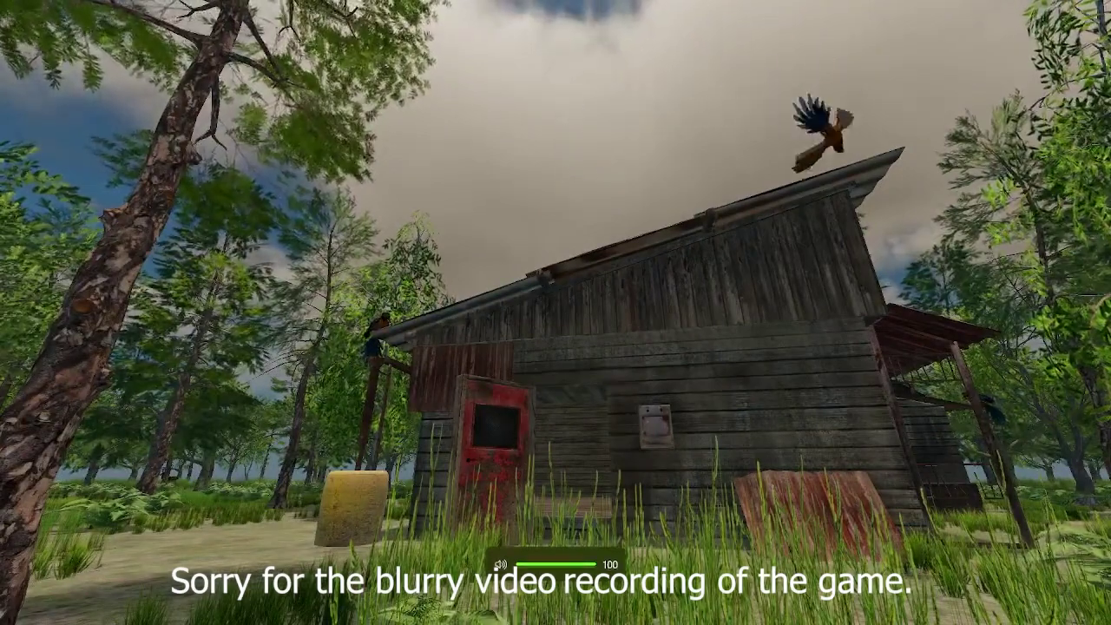
key("w")
key("w")
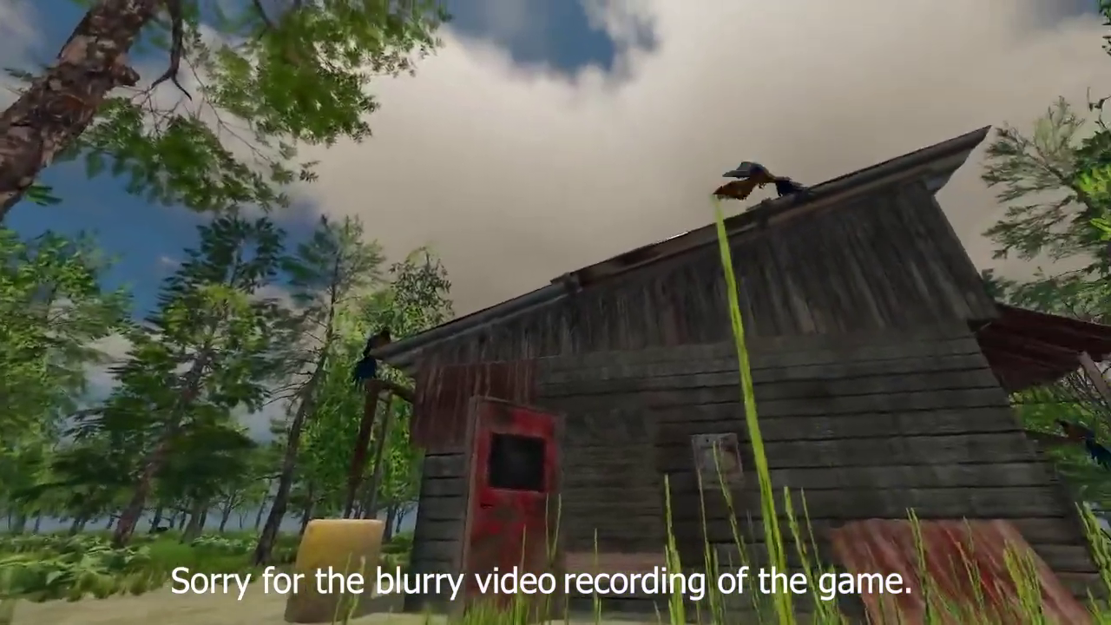